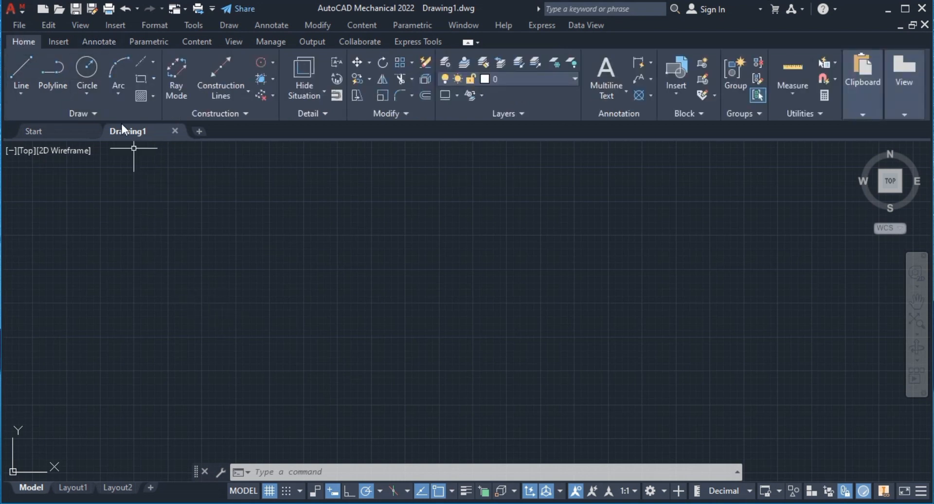
text(OP)
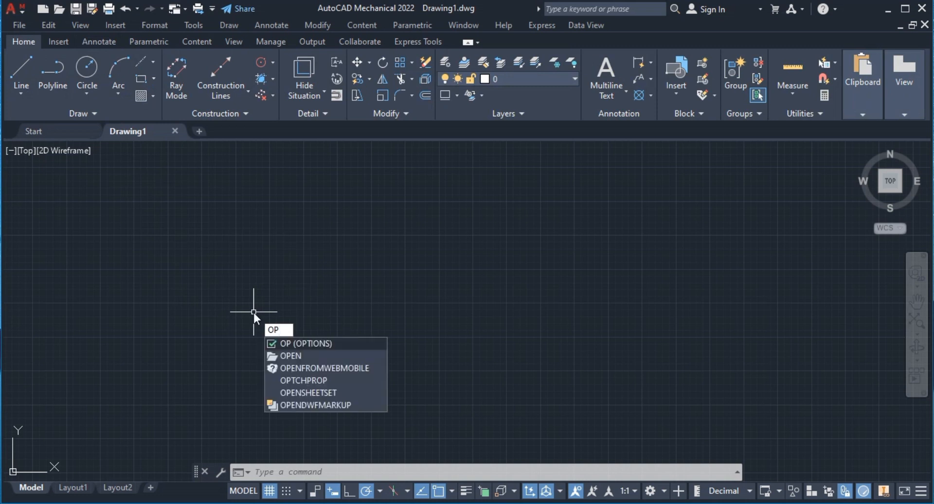
click(233, 267)
click(173, 280)
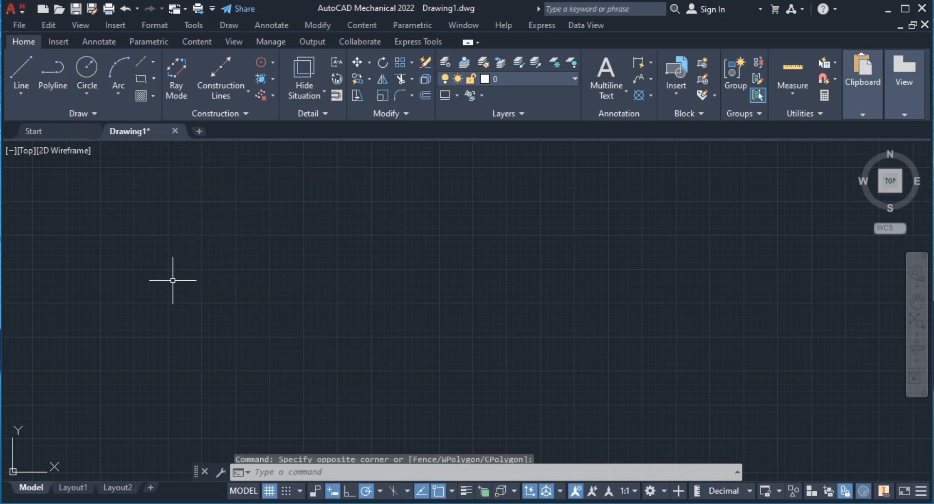
- Open the program options, check the available color themes, and enable creating a viewport in new layouts
click(23, 11)
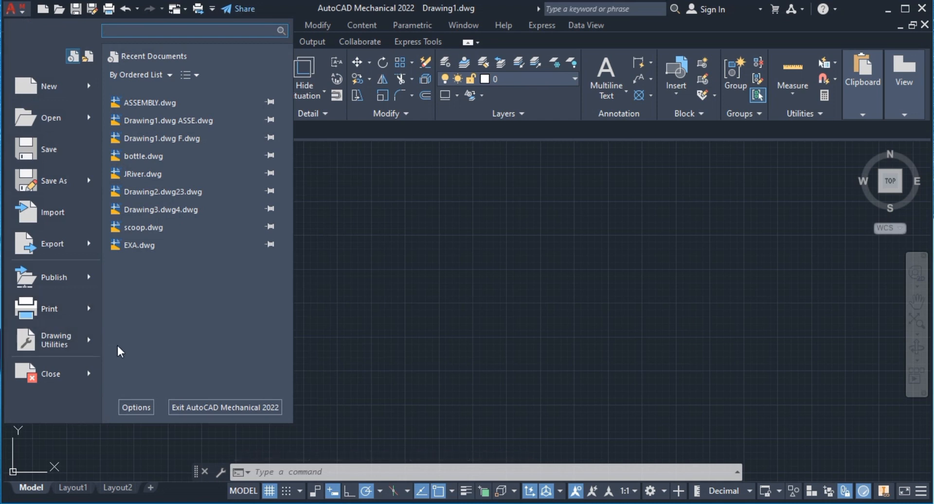
click(141, 407)
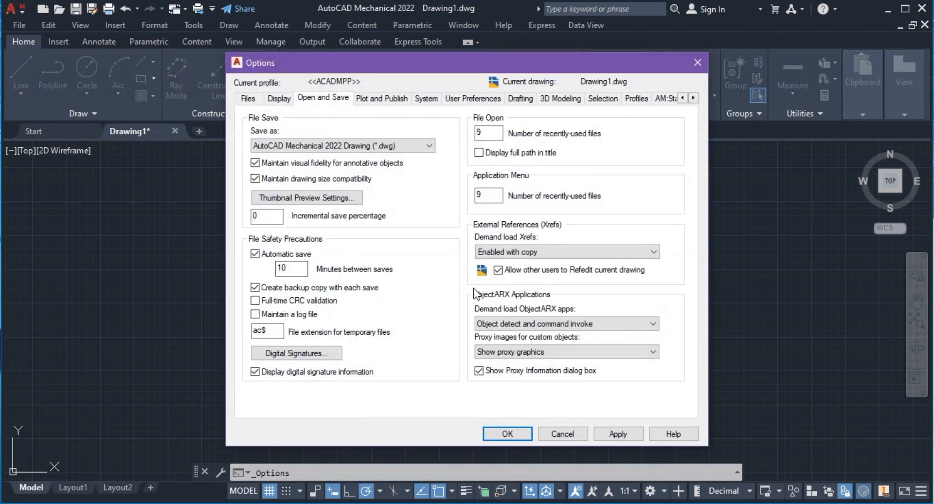
click(262, 101)
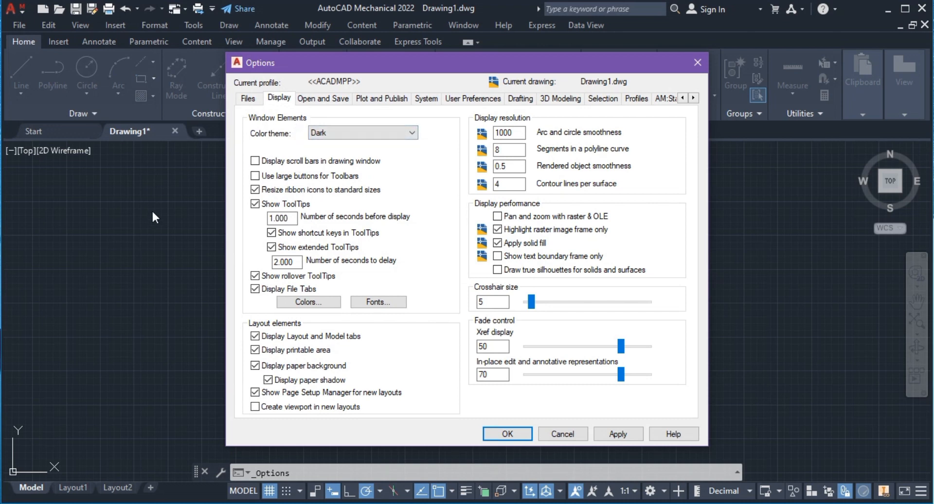
click(414, 133)
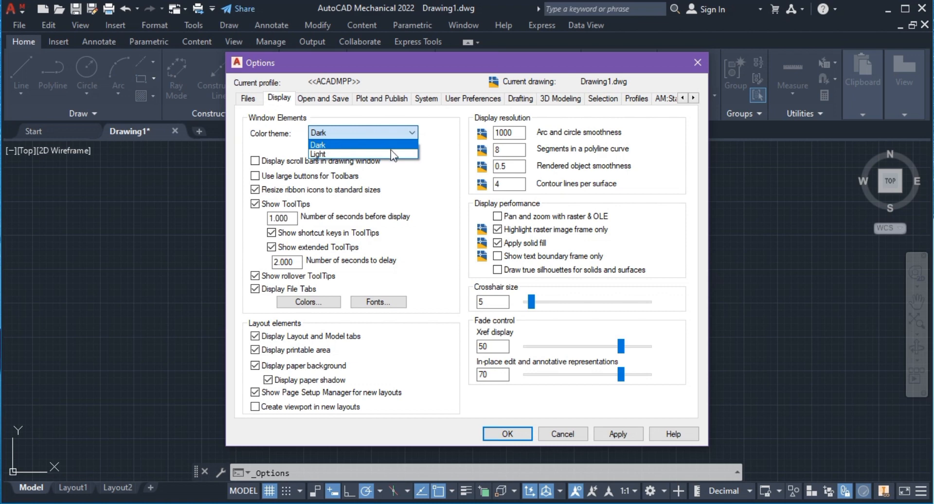
click(442, 191)
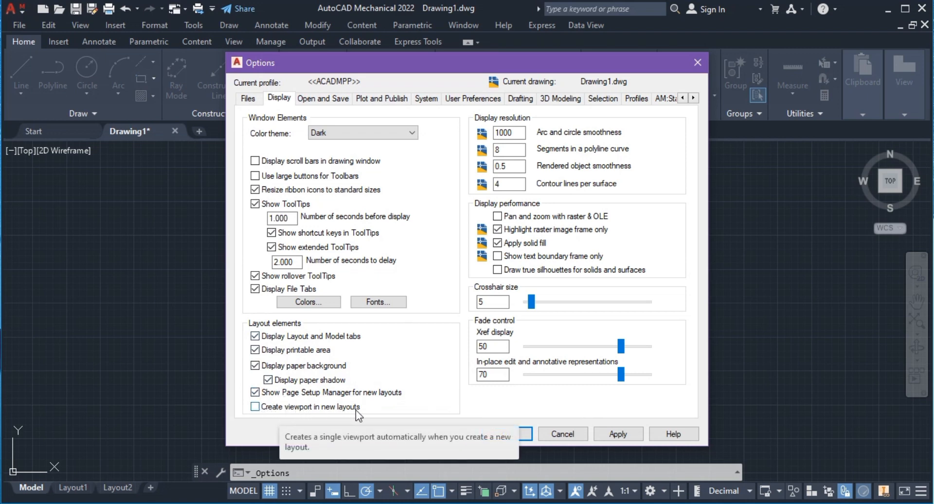
click(255, 407)
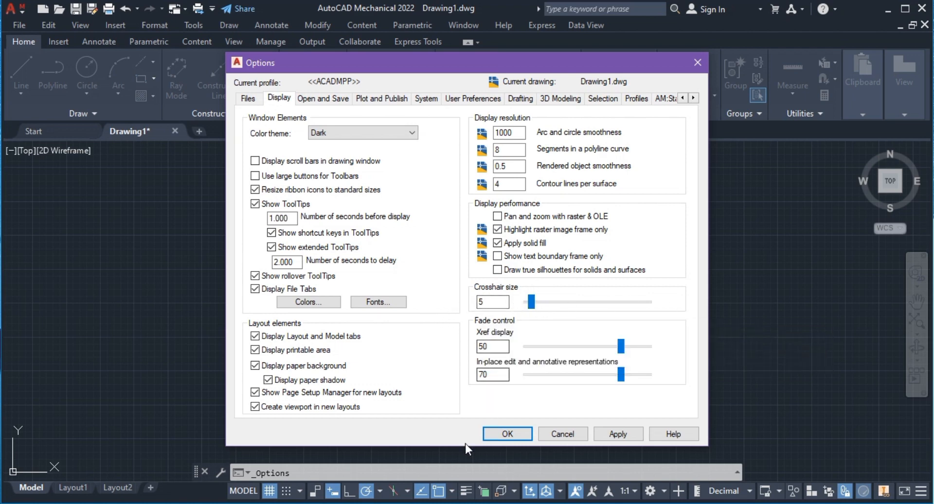
- Review the automatic save interval among the save options and the output devices available as the default for plotting
click(323, 99)
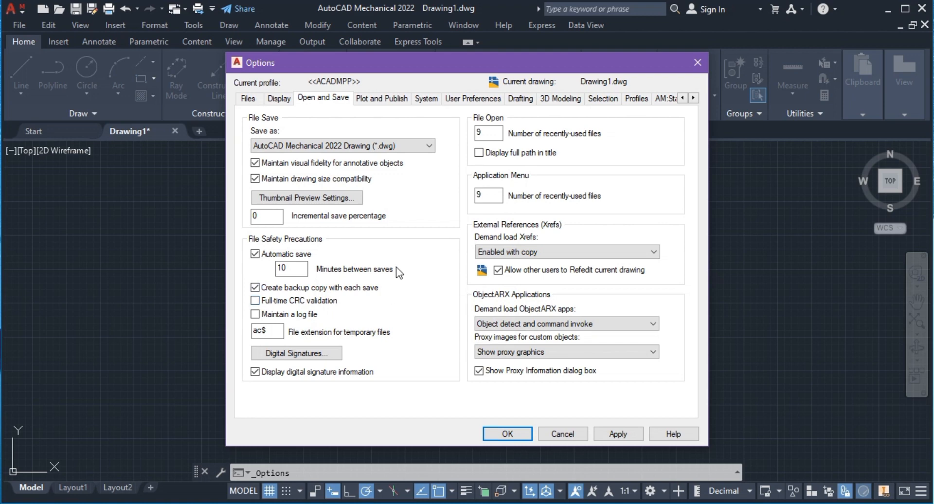
click(288, 268)
click(381, 99)
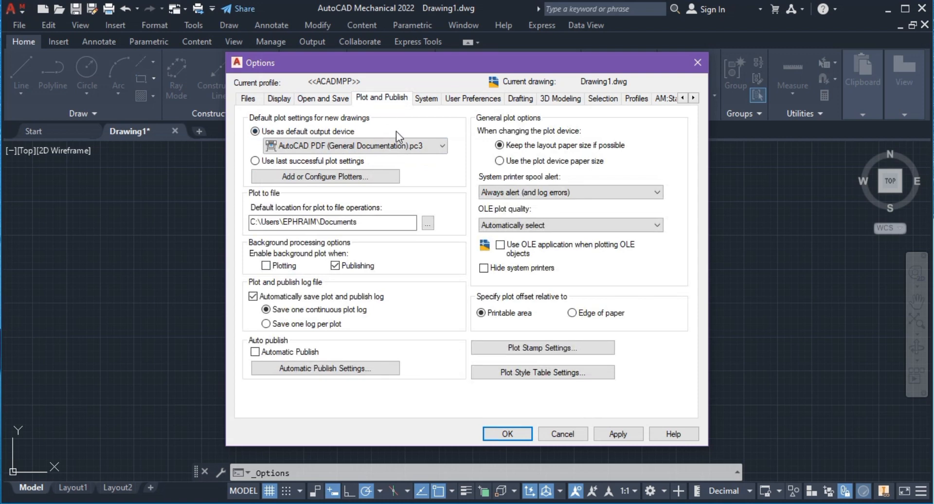
click(442, 147)
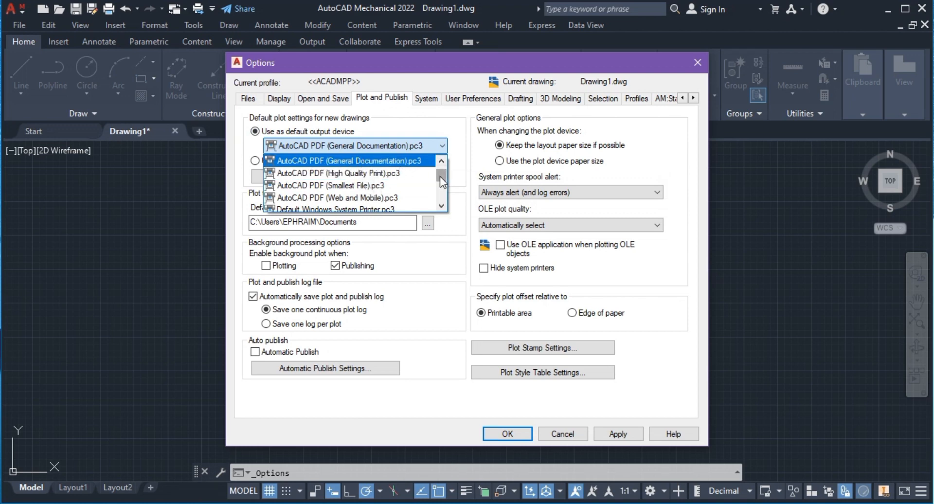
scroll(424, 181, down, 2)
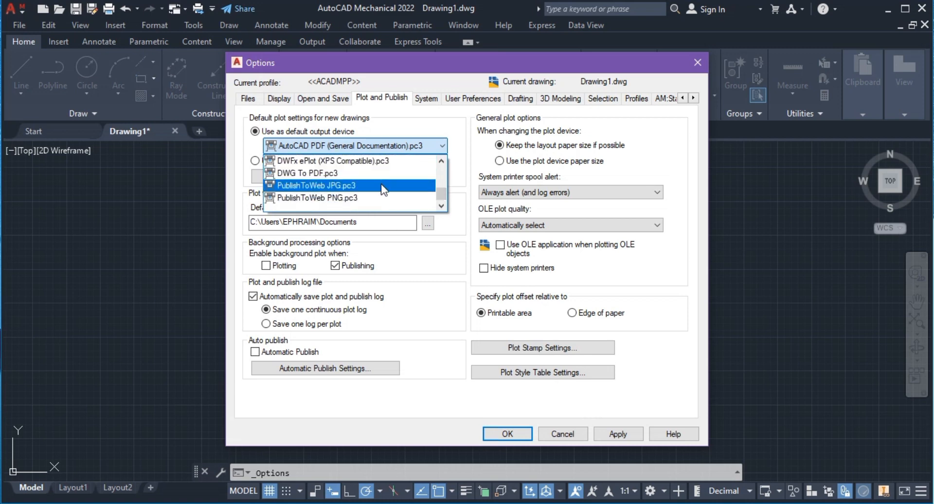
scroll(381, 184, up, 1)
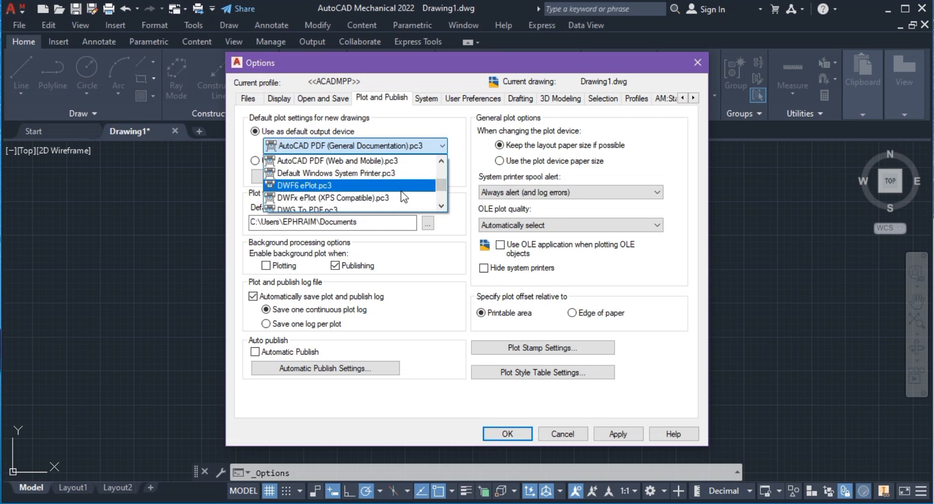
click(458, 194)
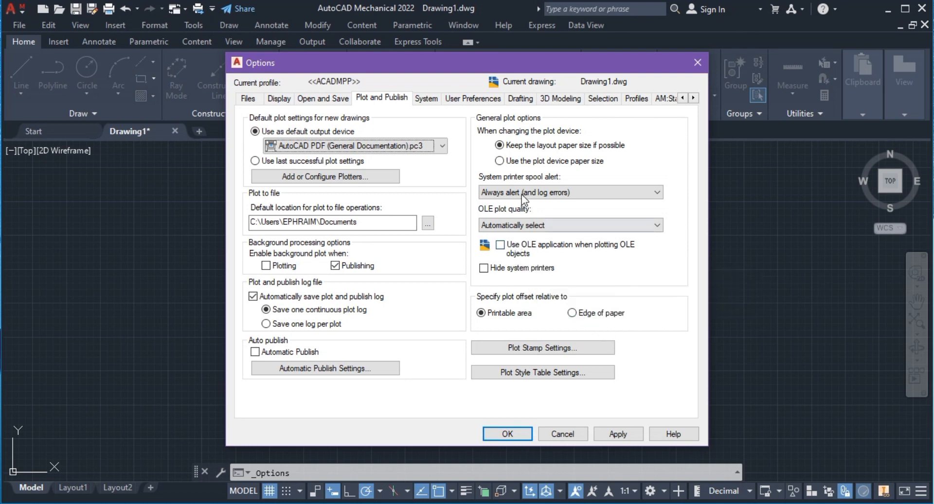
- Examine the hardware acceleration, 2D display and 3D display settings in Graphics Performance
click(428, 99)
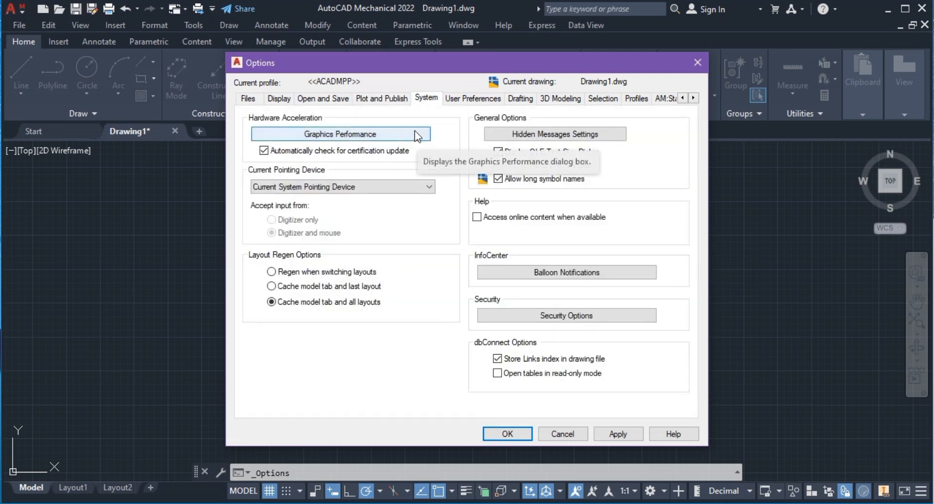
click(402, 140)
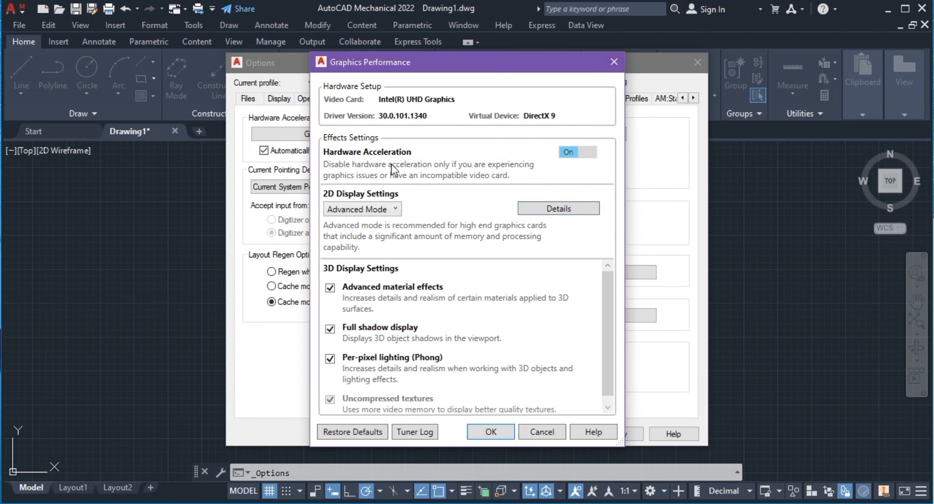
click(484, 431)
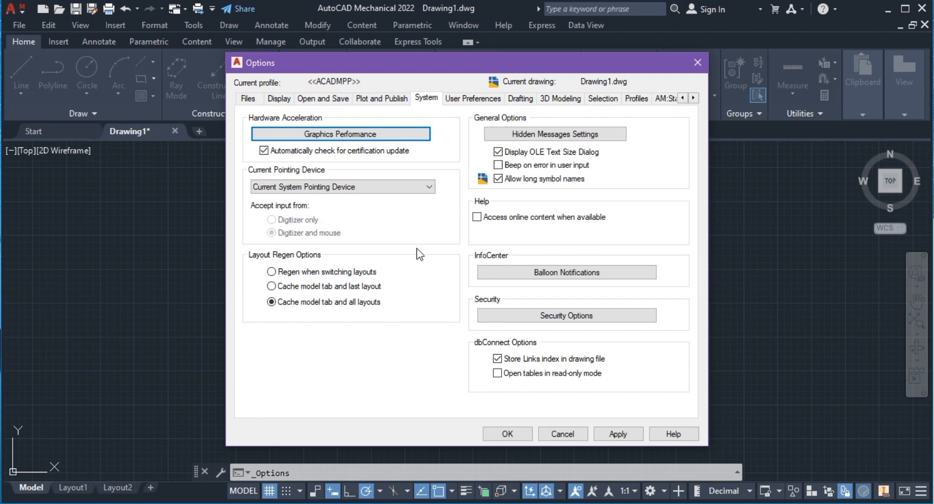
- Review the User Preferences, Drafting and 3D Modeling option categories
click(458, 99)
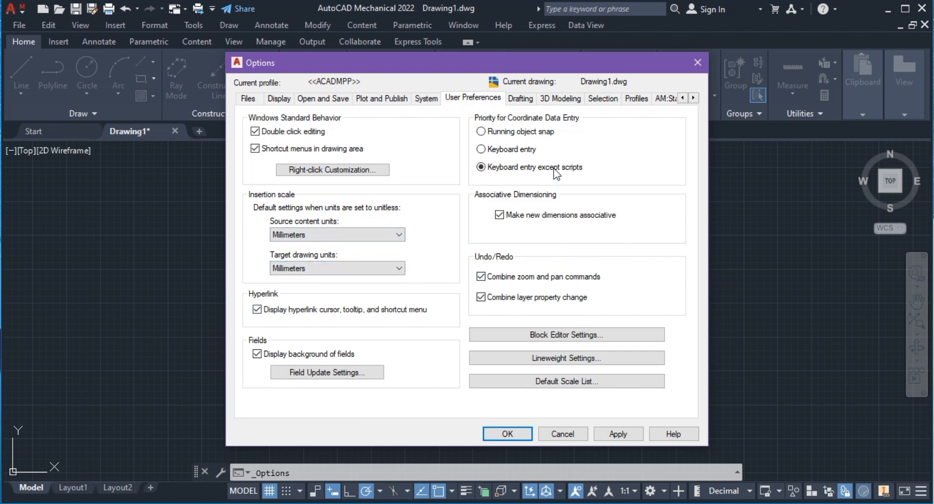
click(522, 100)
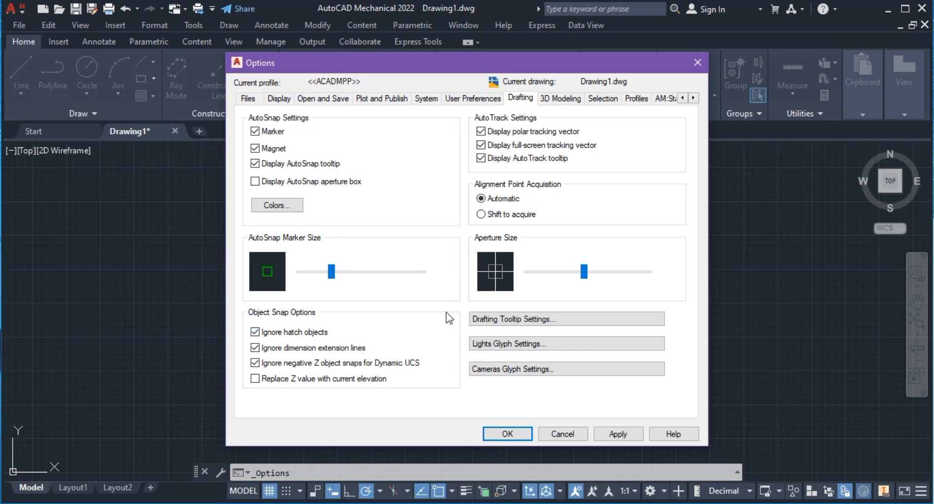
click(569, 105)
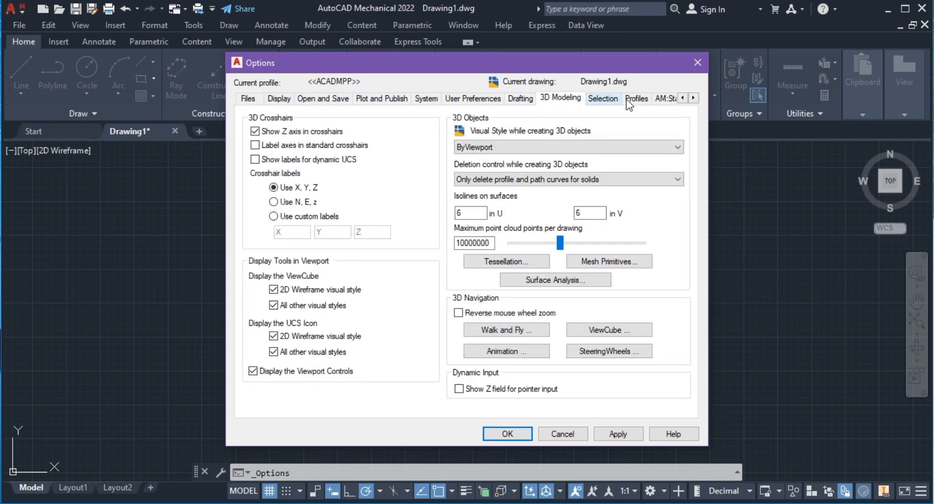
- Examine the selection options, including the grip colors and the available selection effect colors
click(595, 102)
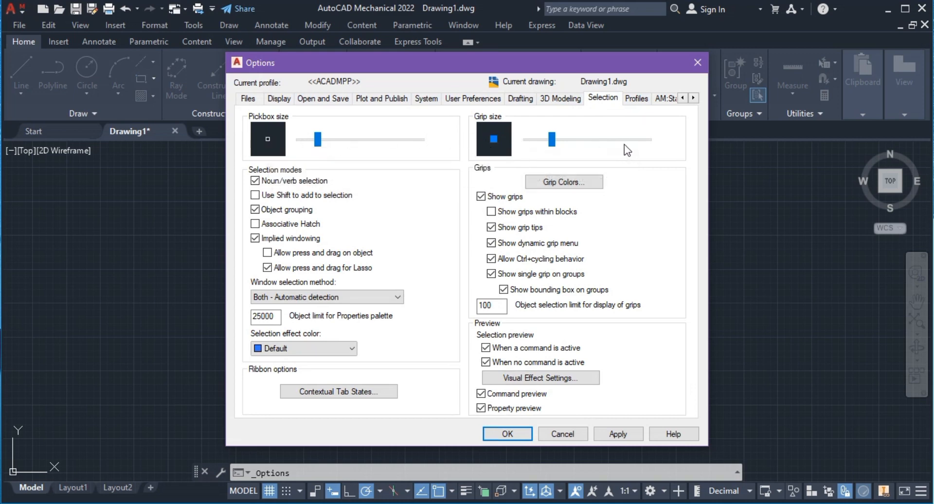
click(572, 186)
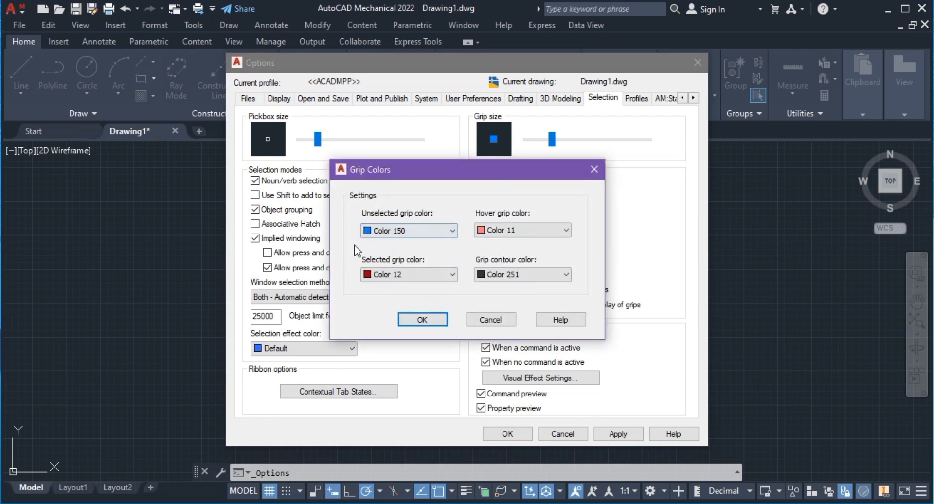
click(411, 323)
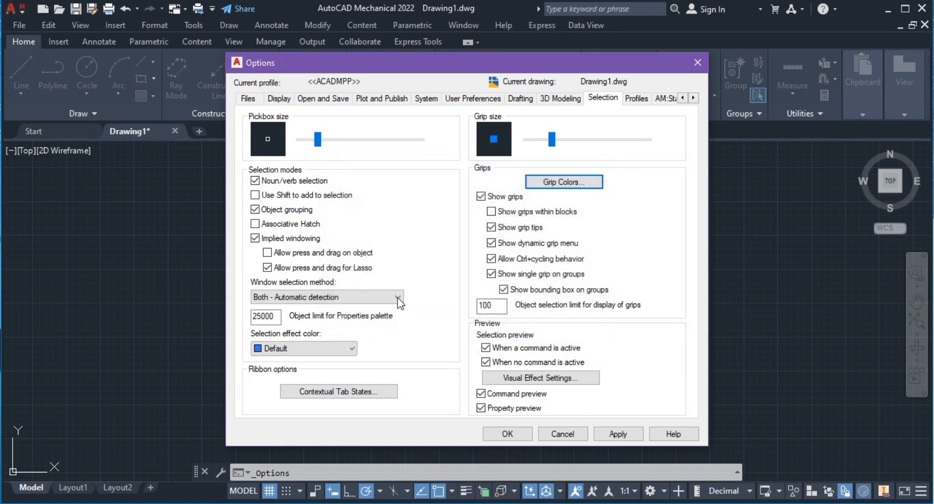
click(351, 350)
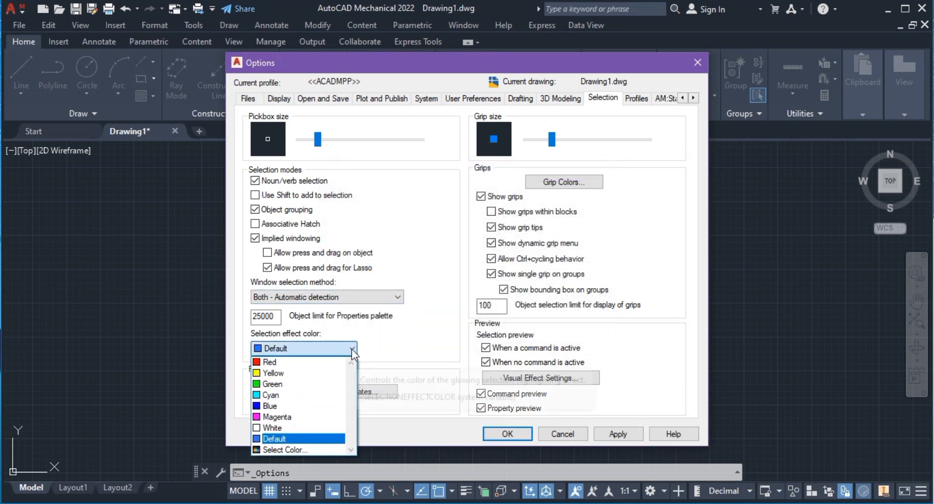
click(352, 355)
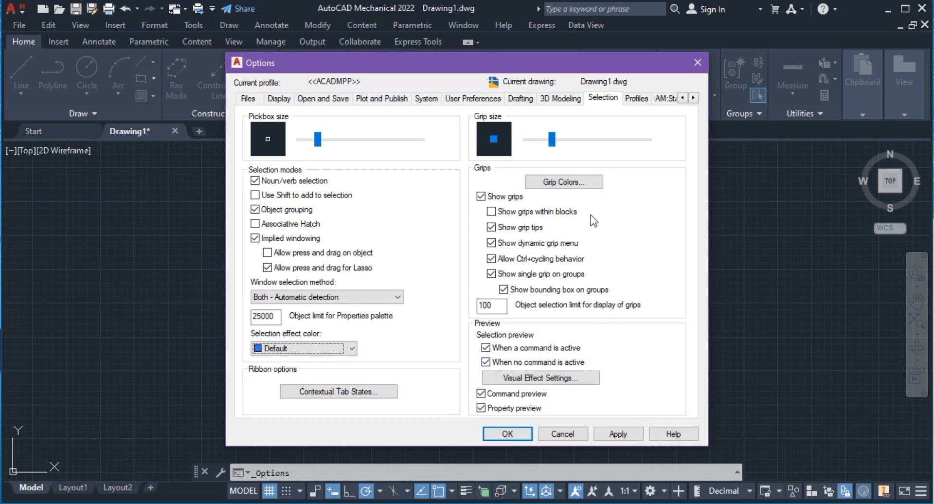
- Look over the names of the remaining option categories, from Profiles through AM:Preferences
click(692, 99)
click(692, 98)
click(692, 99)
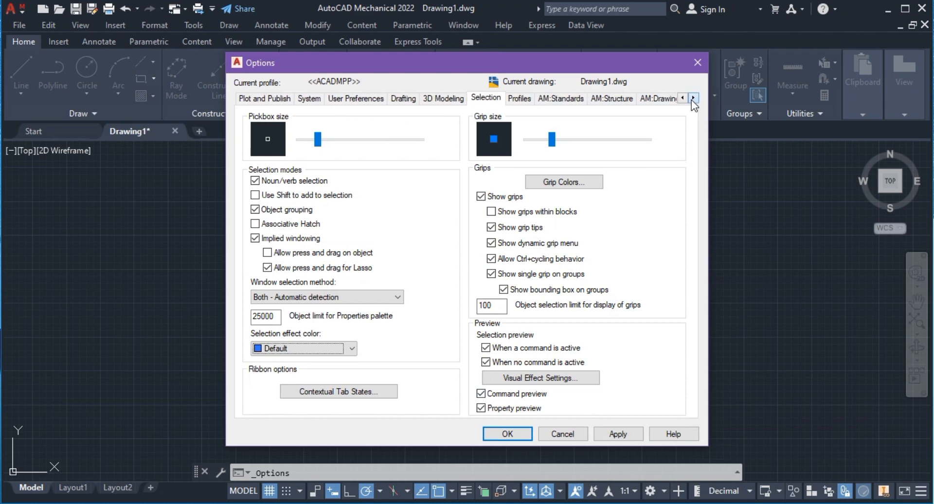
click(692, 98)
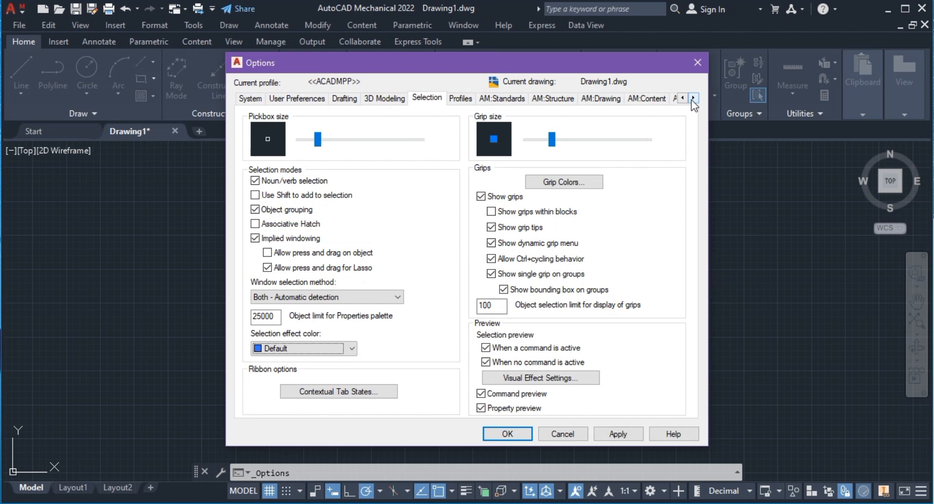
click(693, 99)
click(692, 99)
click(692, 99)
click(692, 99)
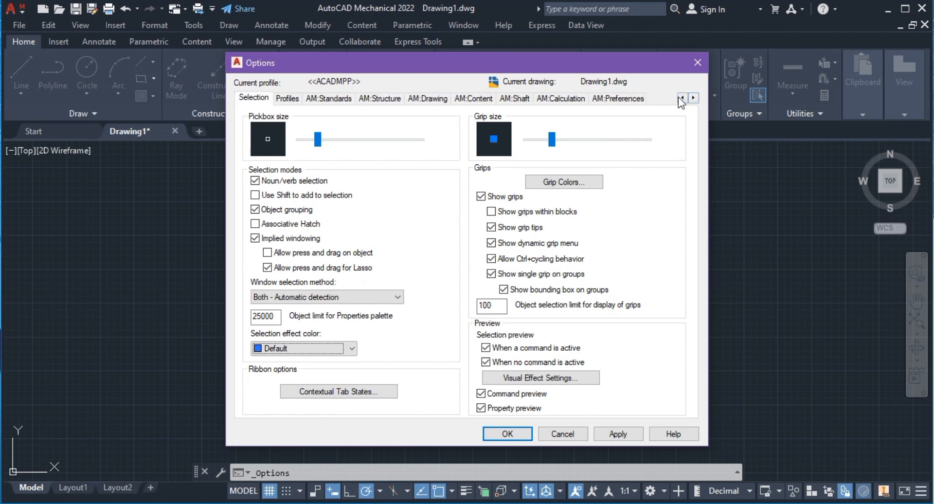
click(683, 98)
click(683, 98)
click(683, 98)
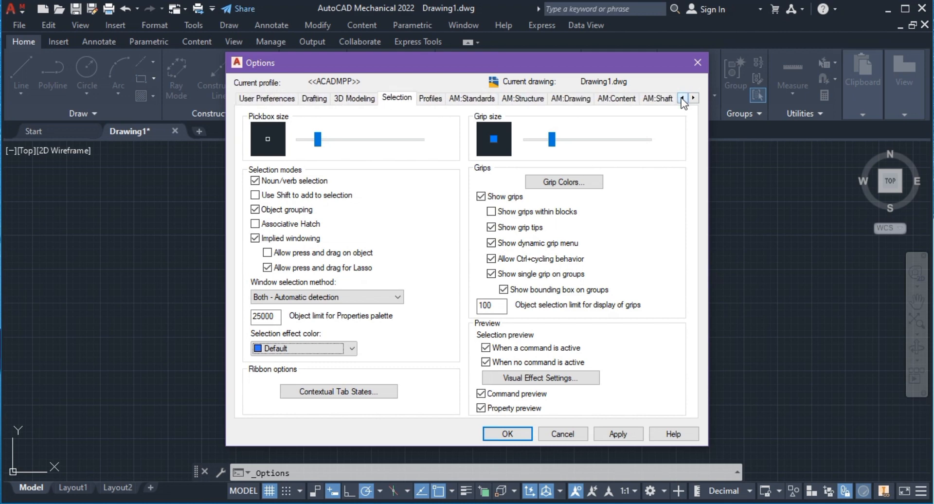
click(683, 97)
click(683, 98)
click(683, 98)
click(683, 98)
click(683, 97)
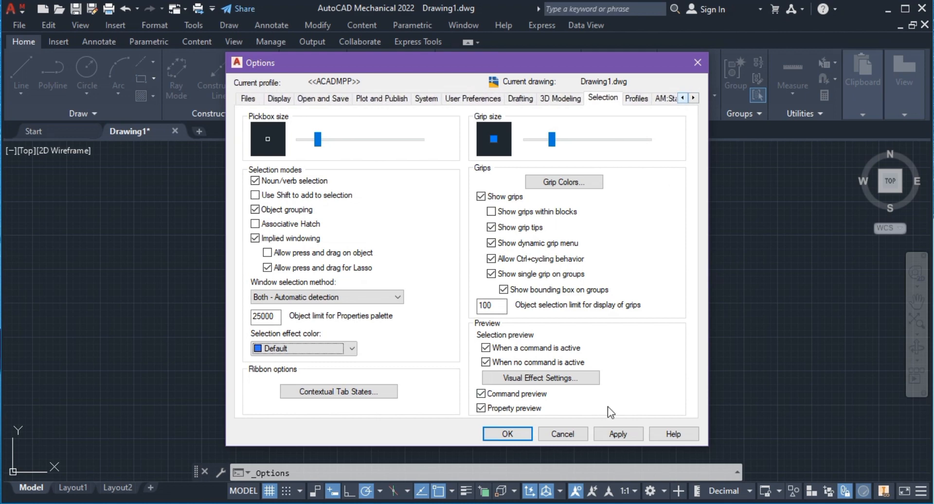
- Apply the changed options and close the Options dialog
click(619, 433)
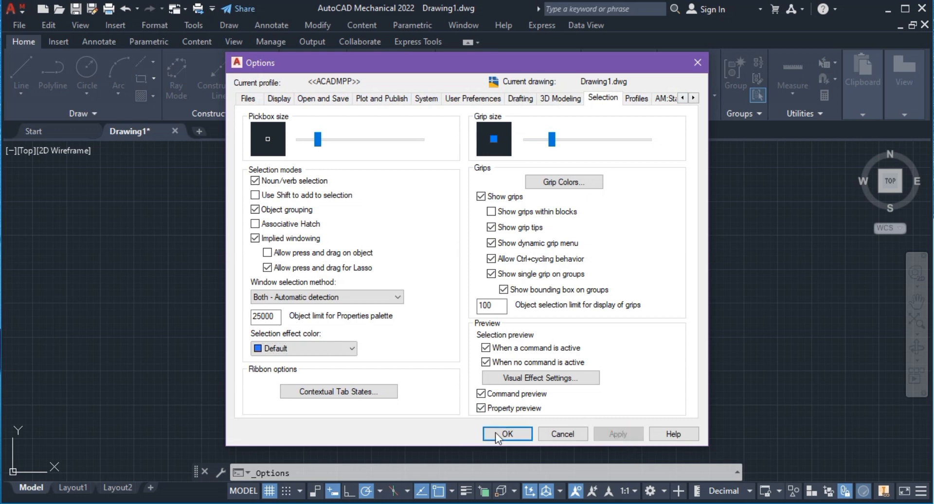
click(526, 430)
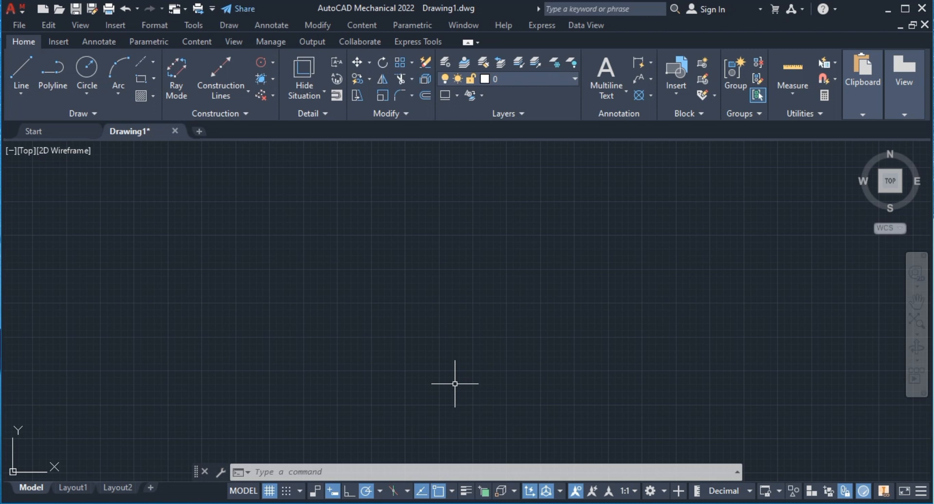
- Save the drawing as an AutoCAD Mechanical drawing template named DRAW SAMPLE, accepting the metric measurement and default template options
click(21, 7)
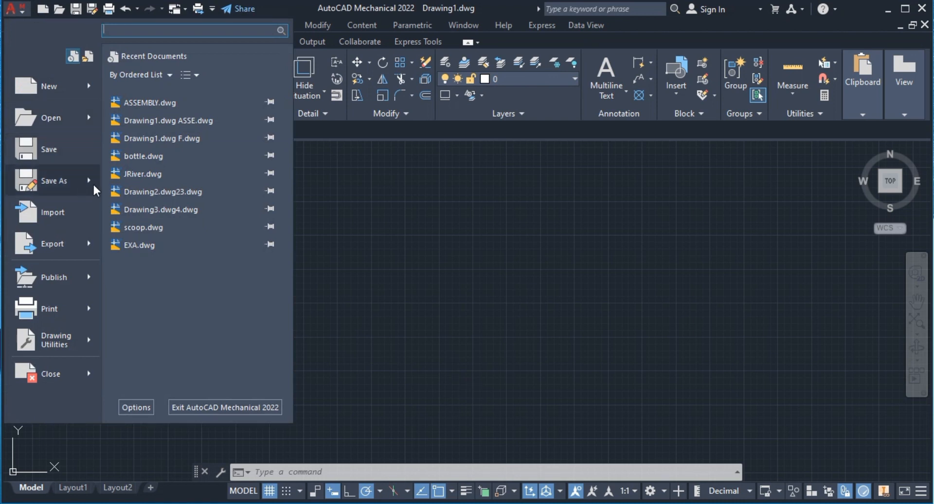
mouse_move(87, 182)
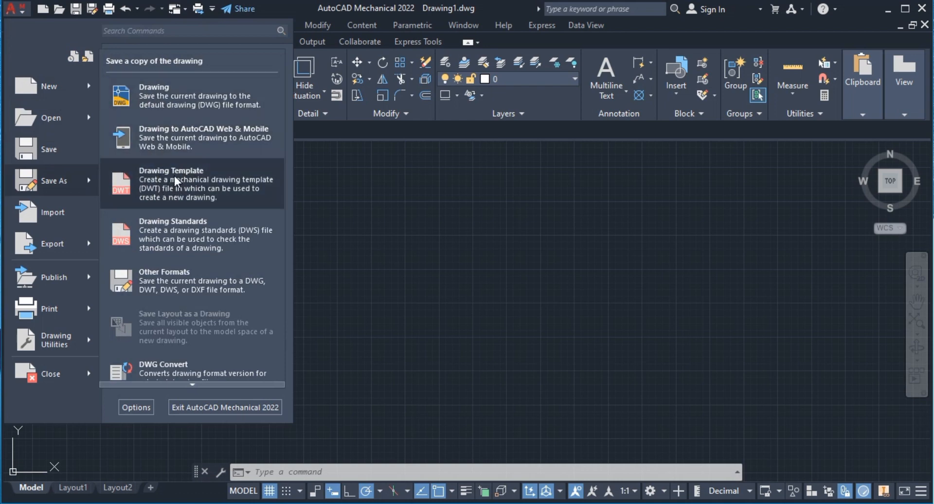
click(219, 182)
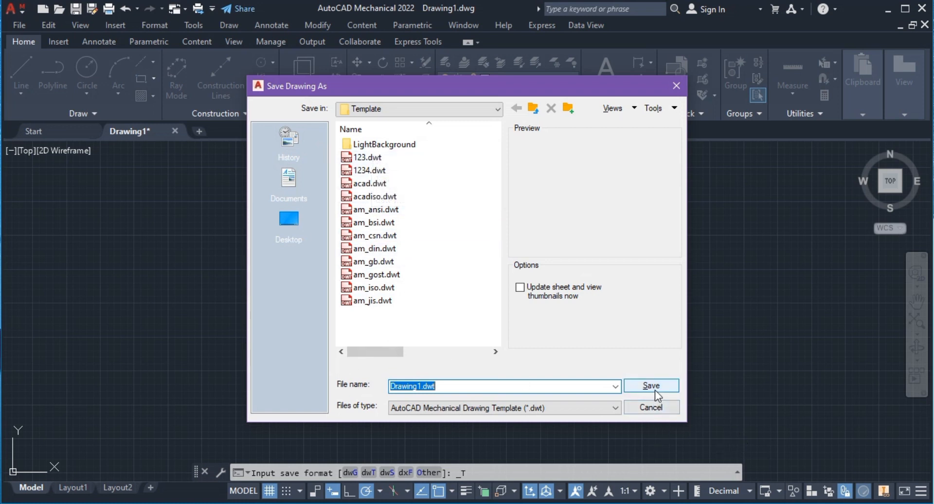
click(421, 386)
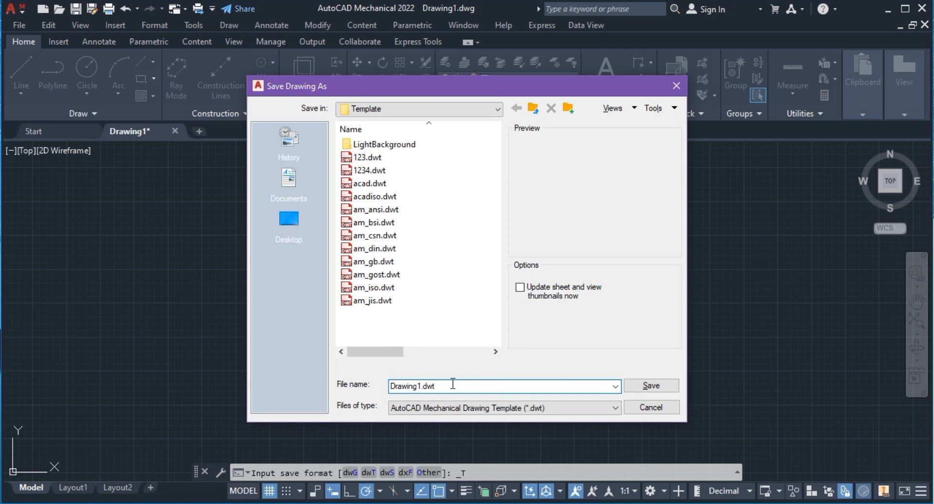
key(BackSpace)
key(BackSpace)
key(BackSpace)
key(BackSpace)
key(BackSpace)
key(BackSpace)
key(BackSpace)
text(RAW SAMPLE)
click(652, 385)
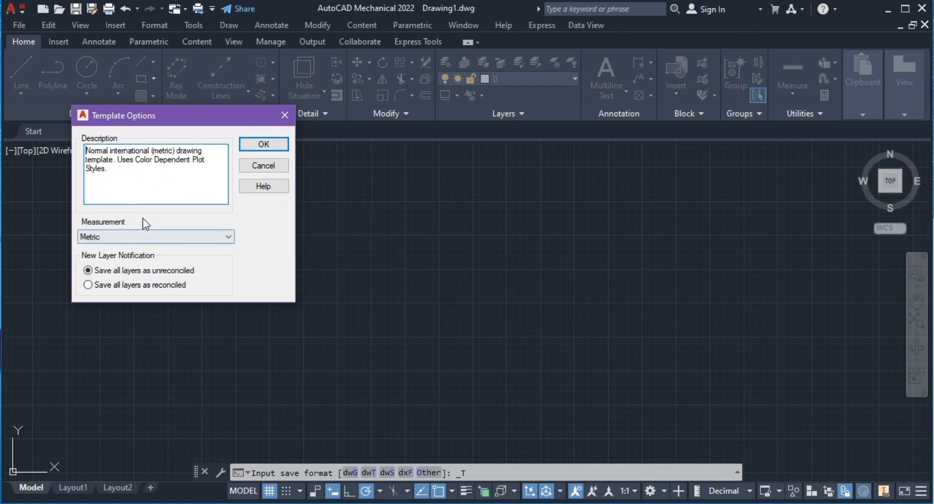
click(264, 144)
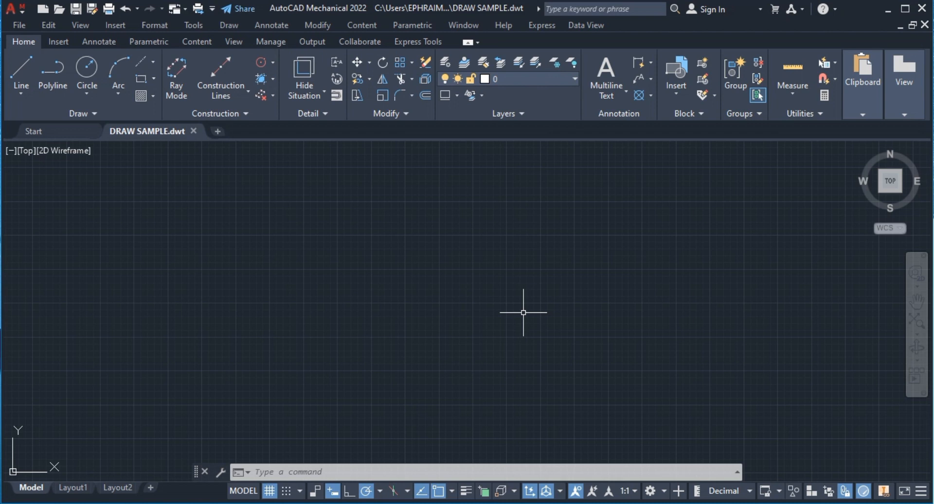
- Open the drawing units settings and examine the available length types and angle types
text(UN)
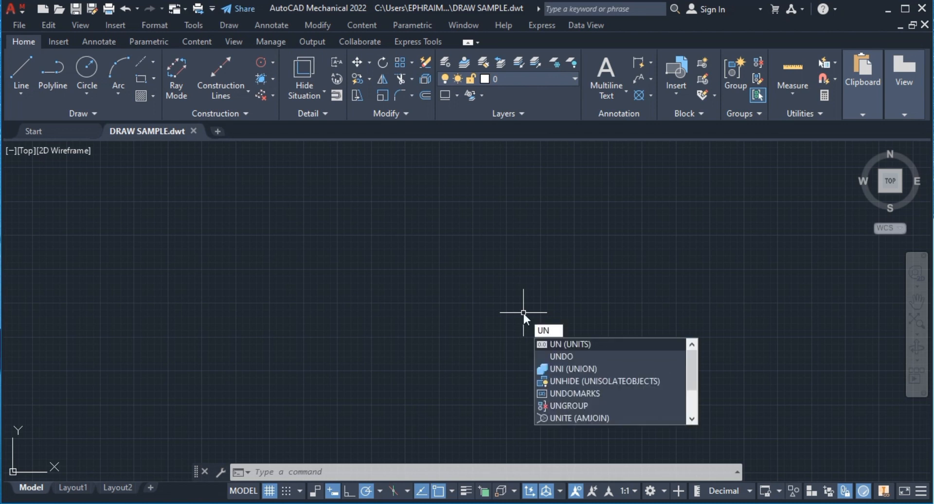
key(Return)
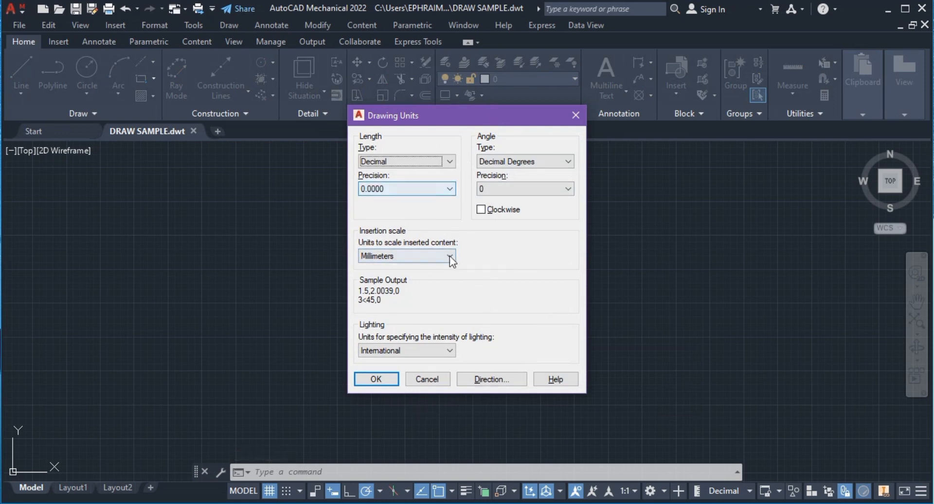
click(449, 161)
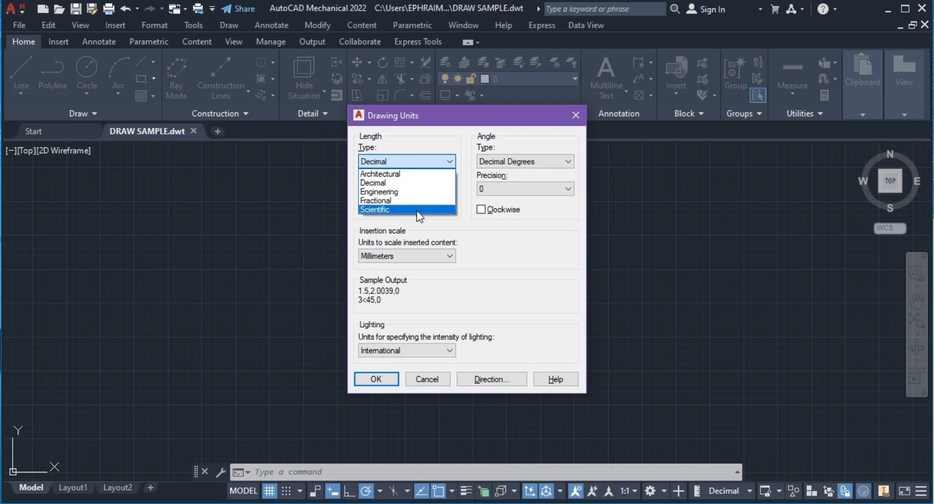
click(553, 297)
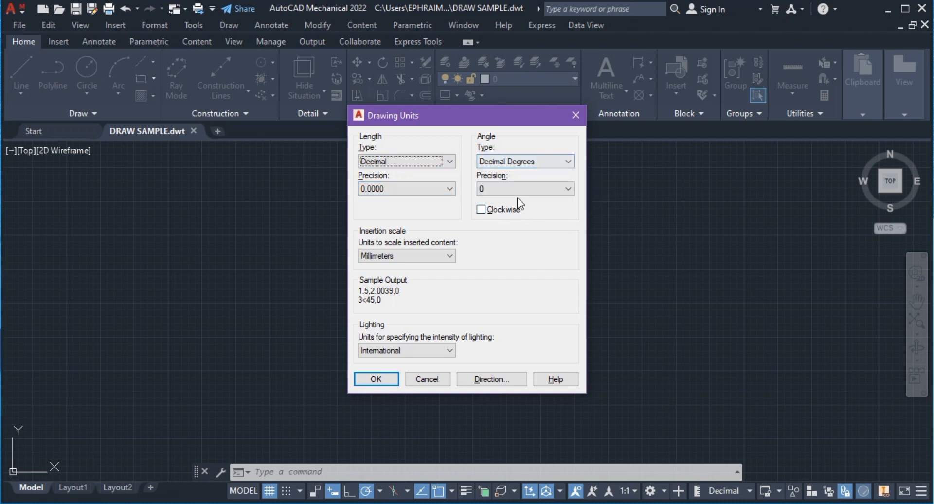
click(569, 162)
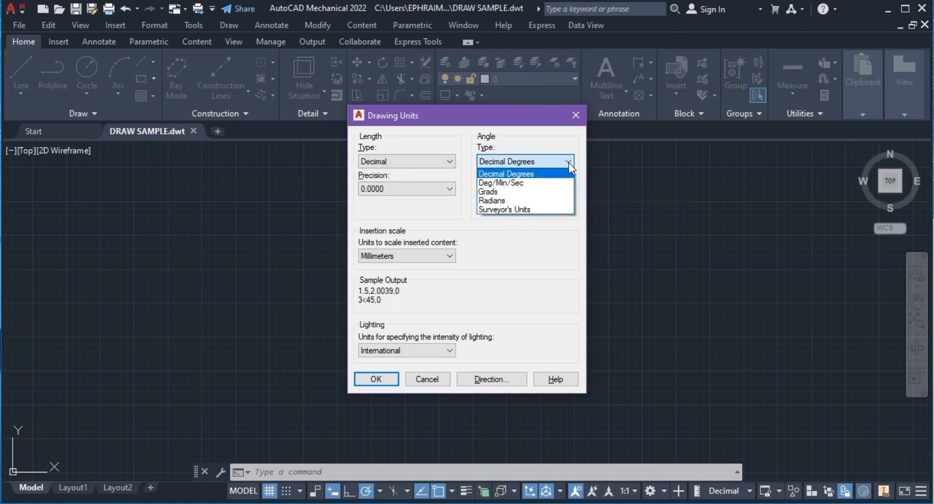
click(548, 142)
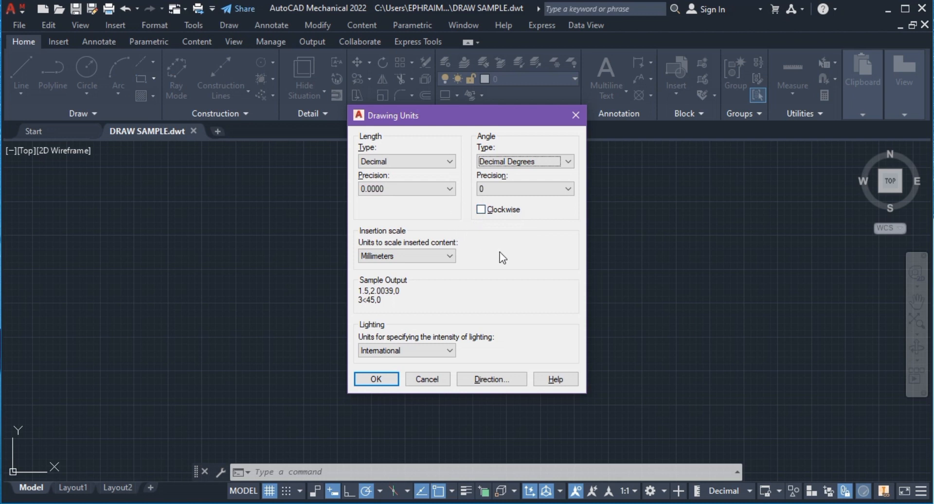
- Choose millimeters as the insertion scale from the available units and accept the drawing units
click(428, 256)
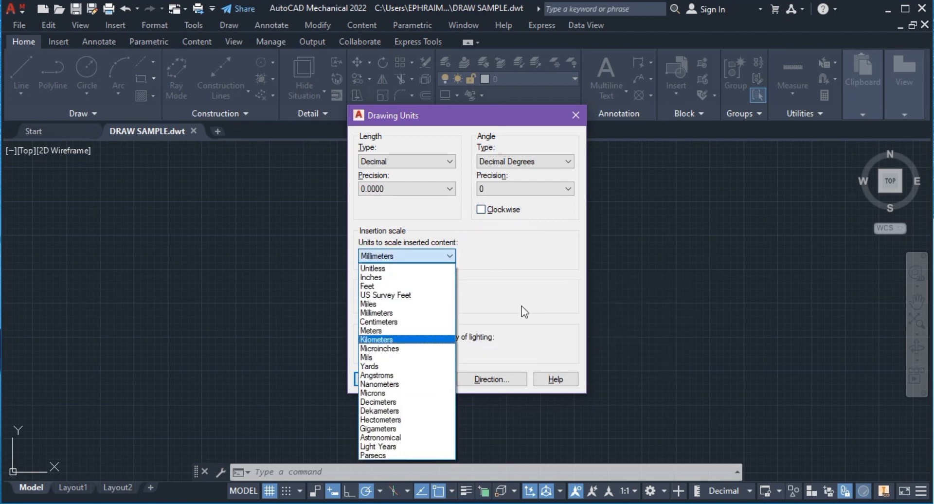
click(543, 277)
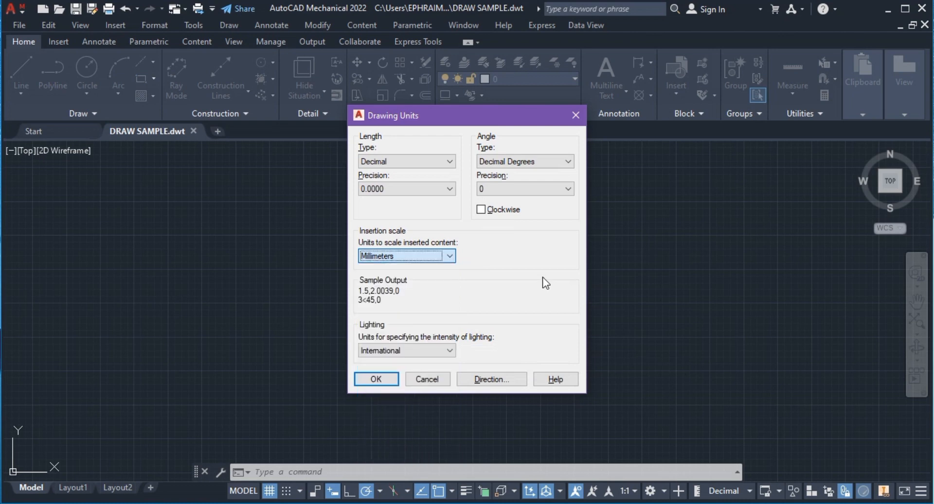
click(449, 257)
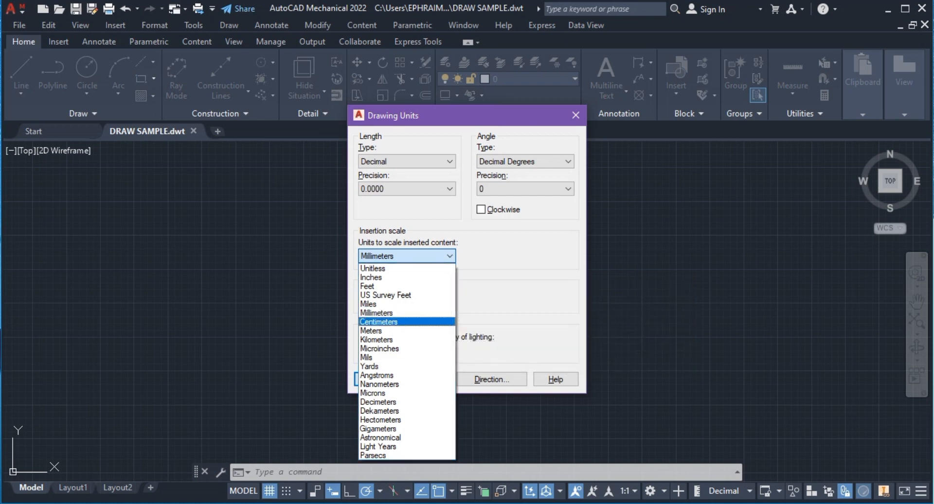
click(396, 313)
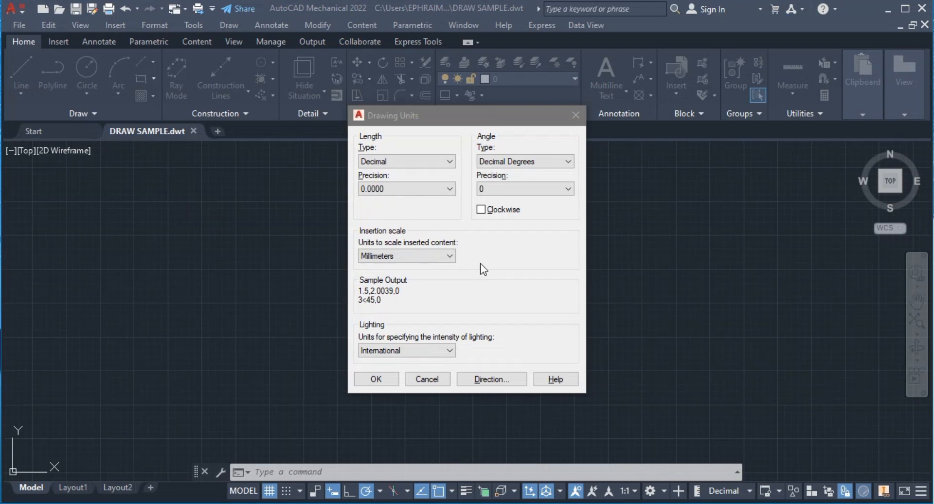
click(451, 260)
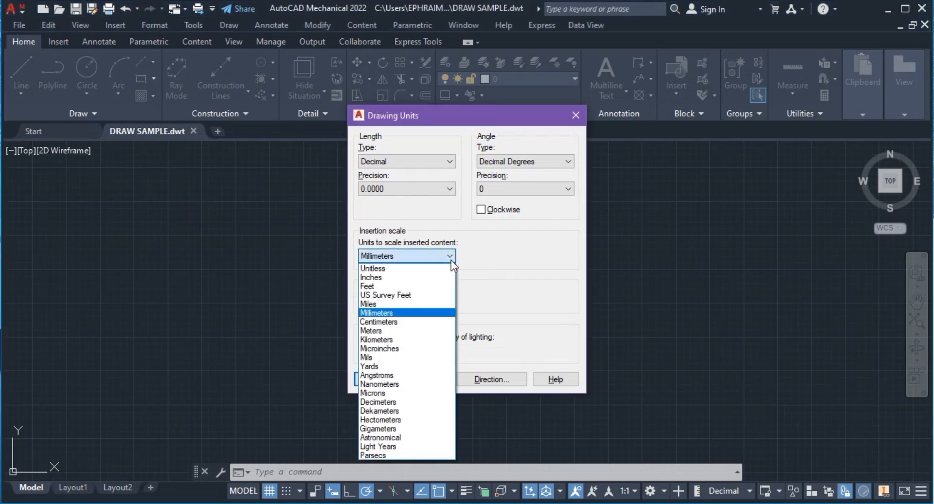
click(451, 255)
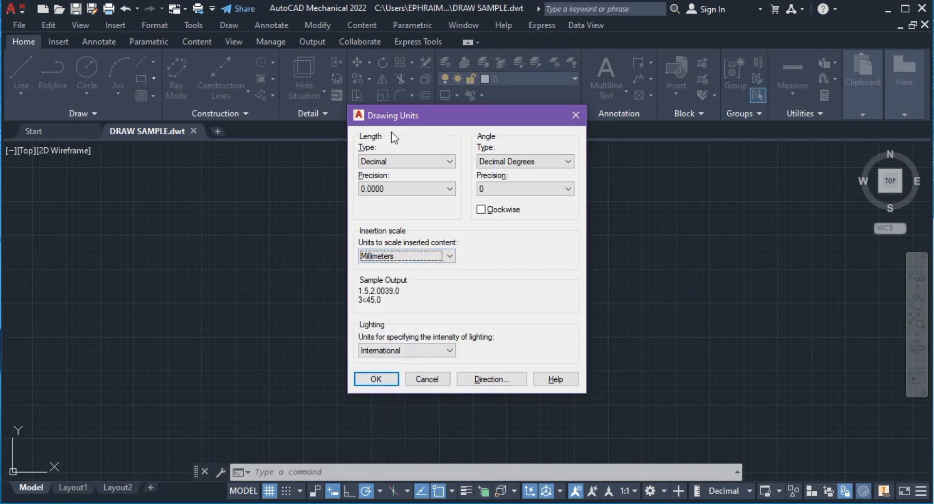
click(373, 382)
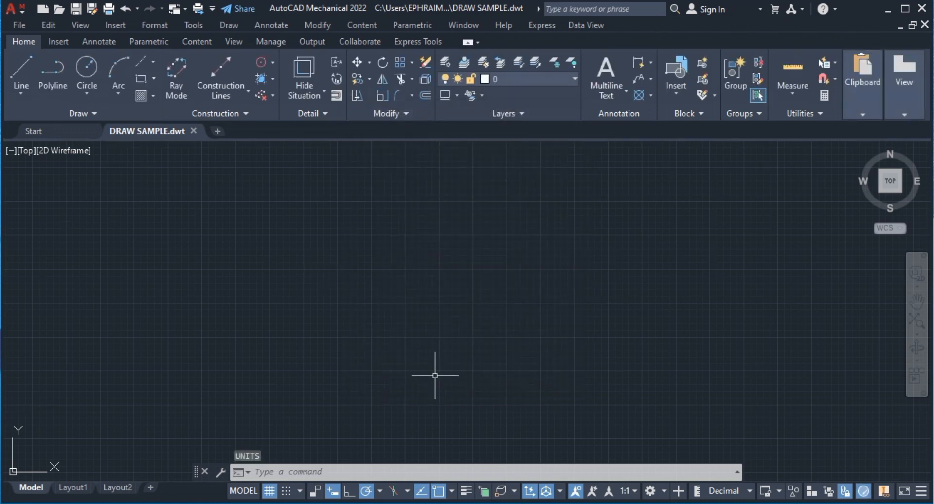
- Draw a single slanted line rising to the right near the middle of the empty drawing and end the Line command
text(L)
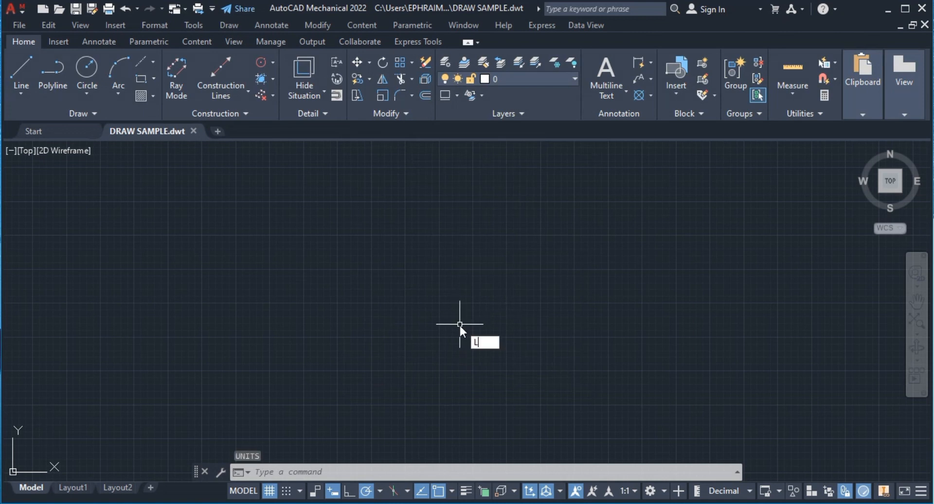
key(Return)
click(436, 364)
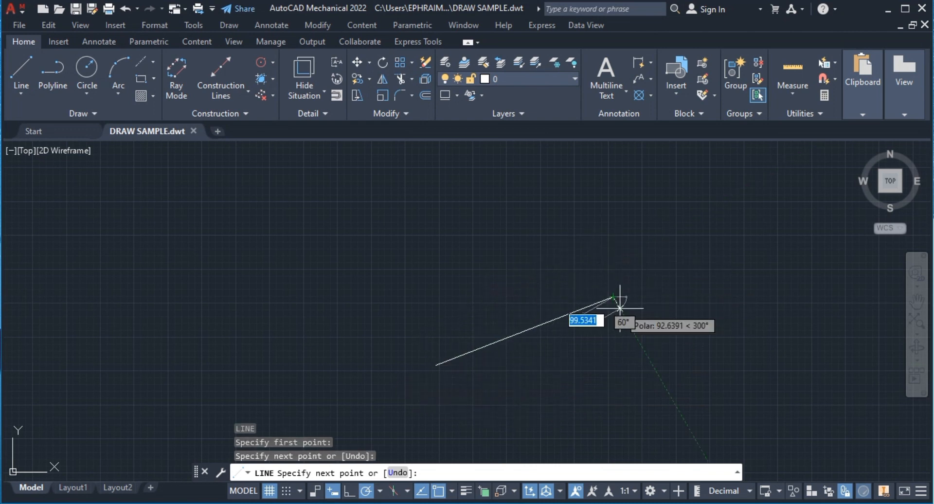
key(Escape)
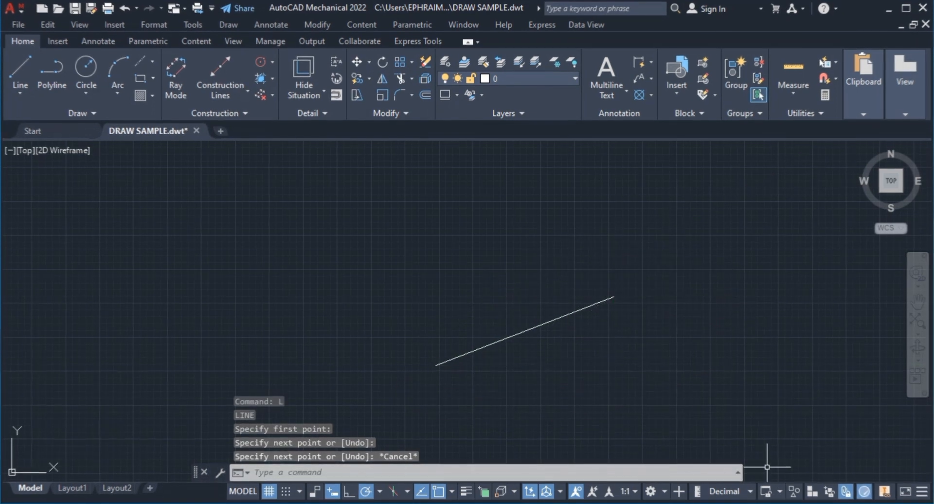